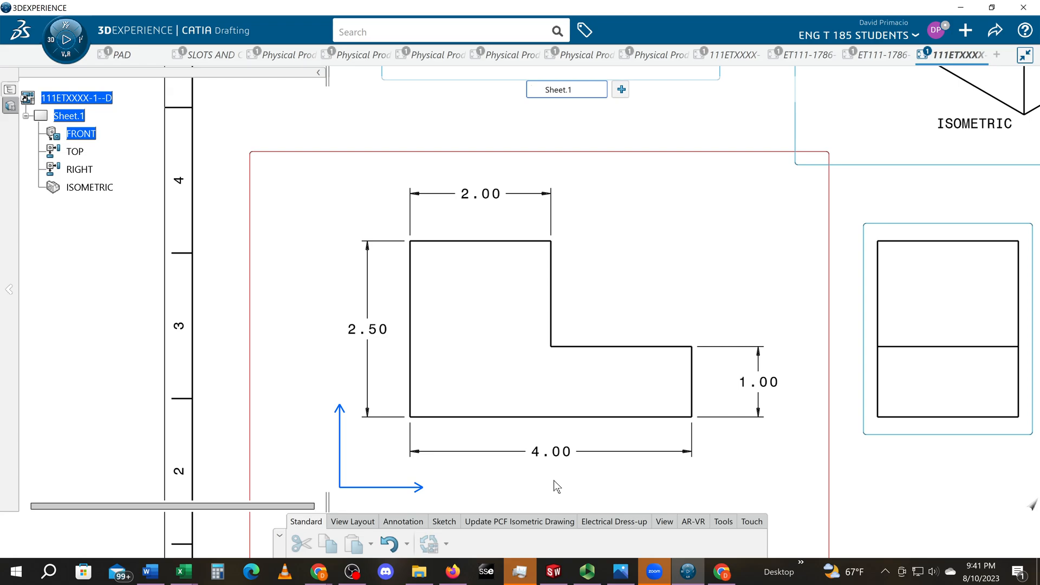
Step: Examine the drawing views, switch to the SIMPLE-SINGLE-PART model, and inspect the dimensions in Sketch.1
middle_drag(576, 371, 583, 400)
middle_drag(750, 349, 666, 421)
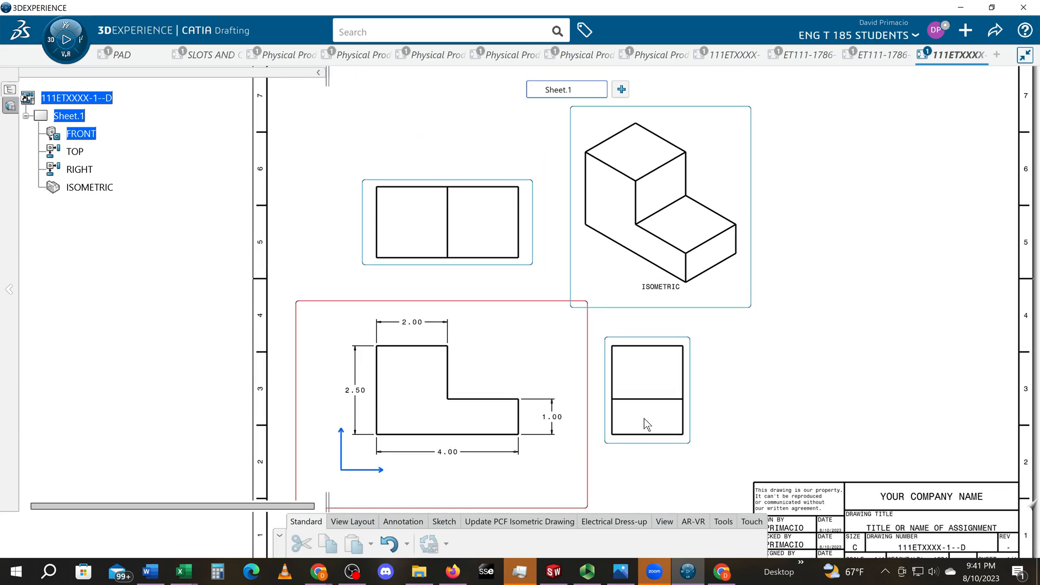
middle_drag(803, 372, 780, 391)
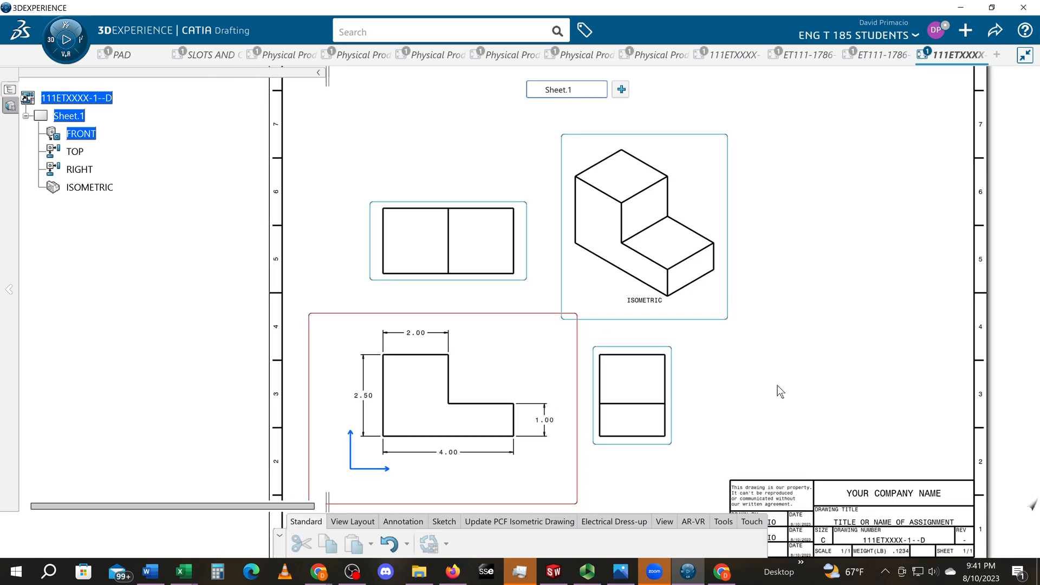
click(802, 63)
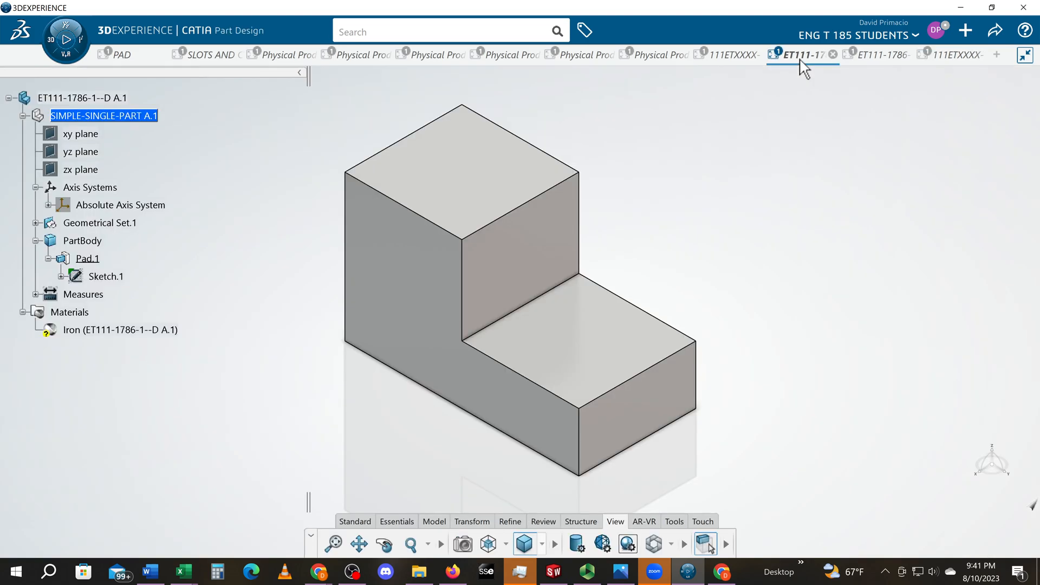
double_click(108, 277)
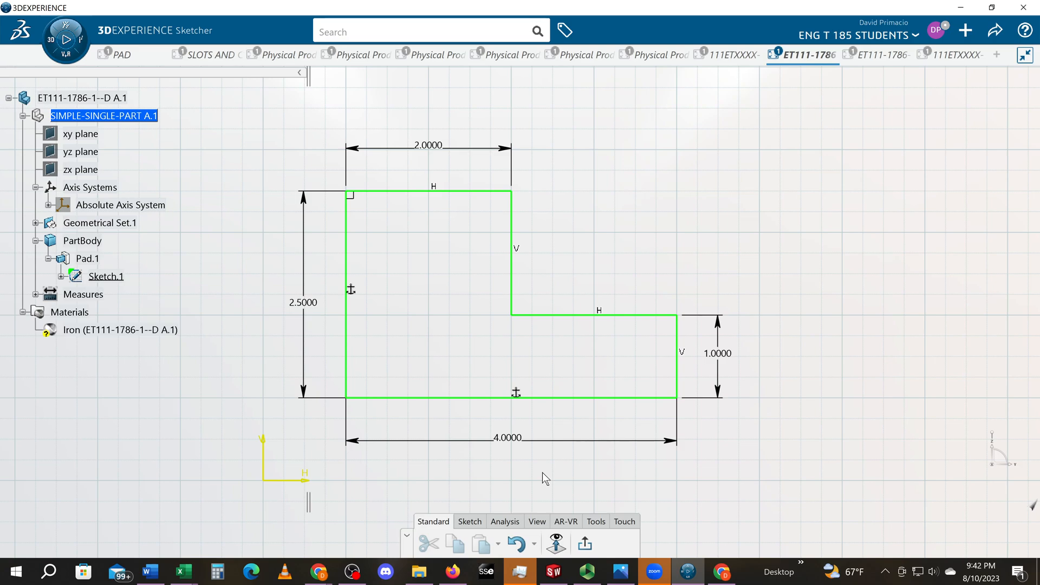
click(579, 543)
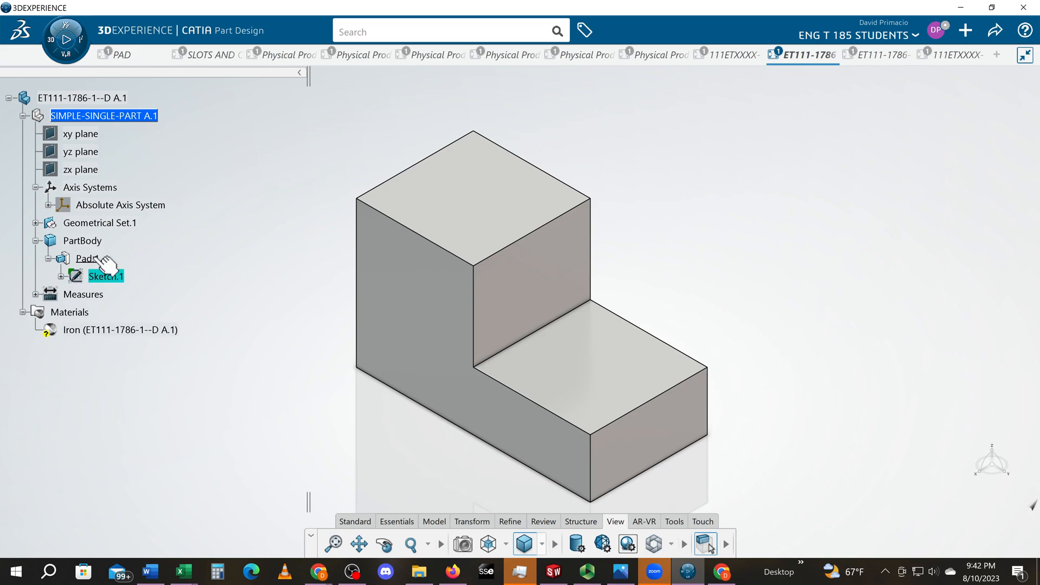
Step: Open the Pad.1 definition and inspect its depth alongside the sketch dimensions
click(477, 193)
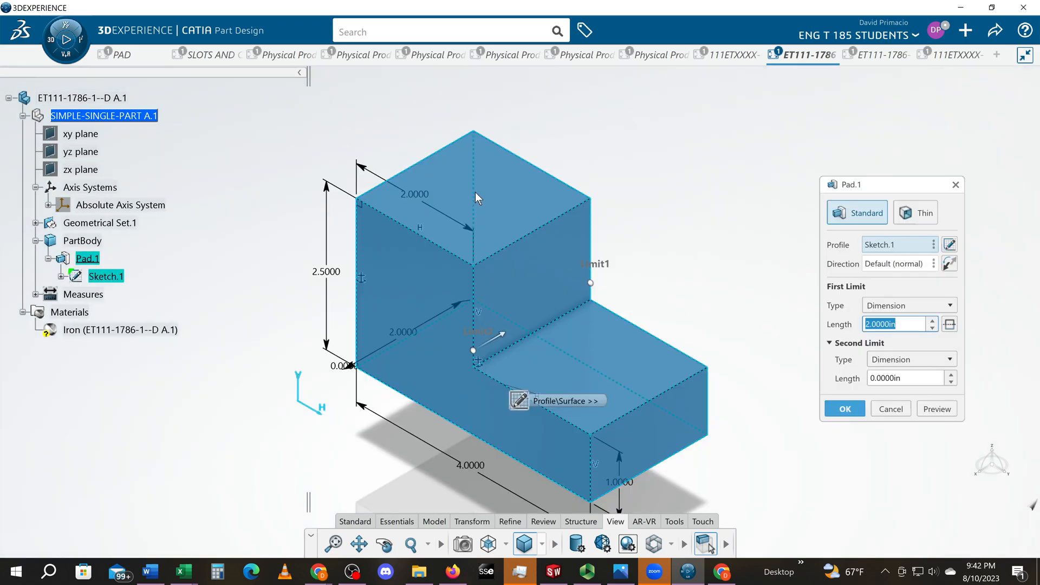
middle_drag(374, 372, 380, 372)
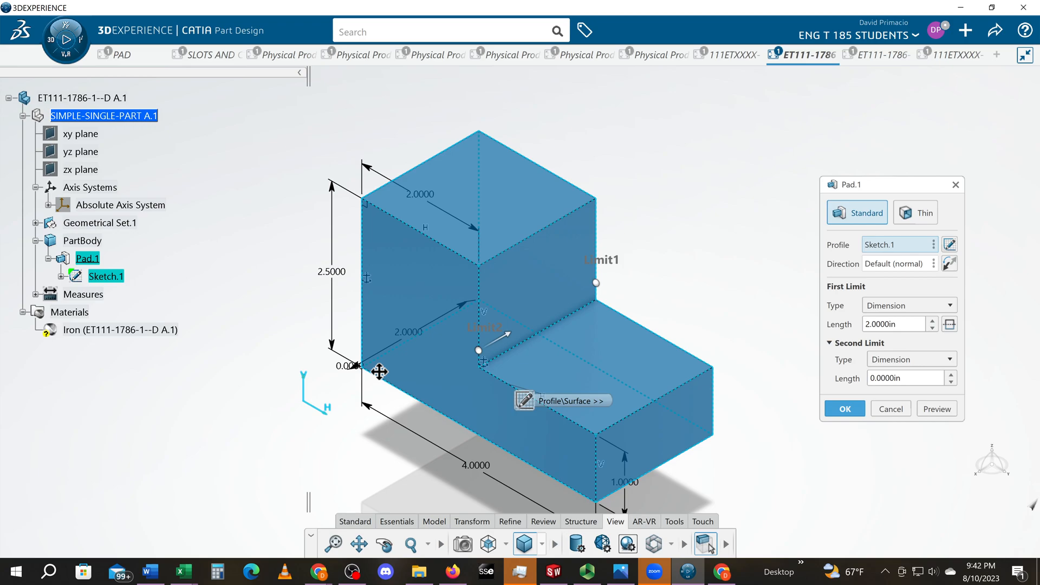
middle_drag(379, 372, 348, 300)
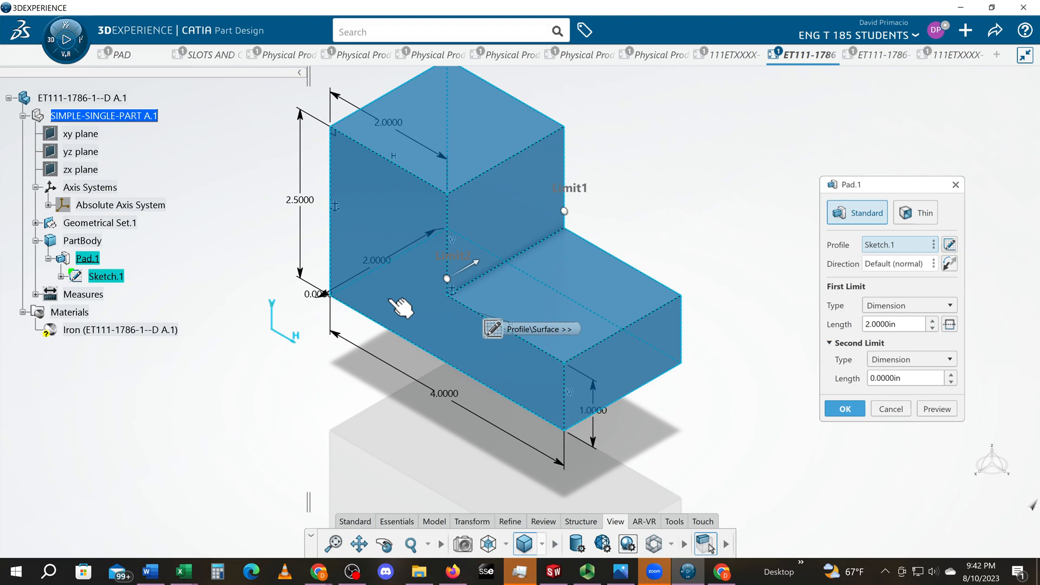
middle_click(389, 300)
middle_click(389, 301)
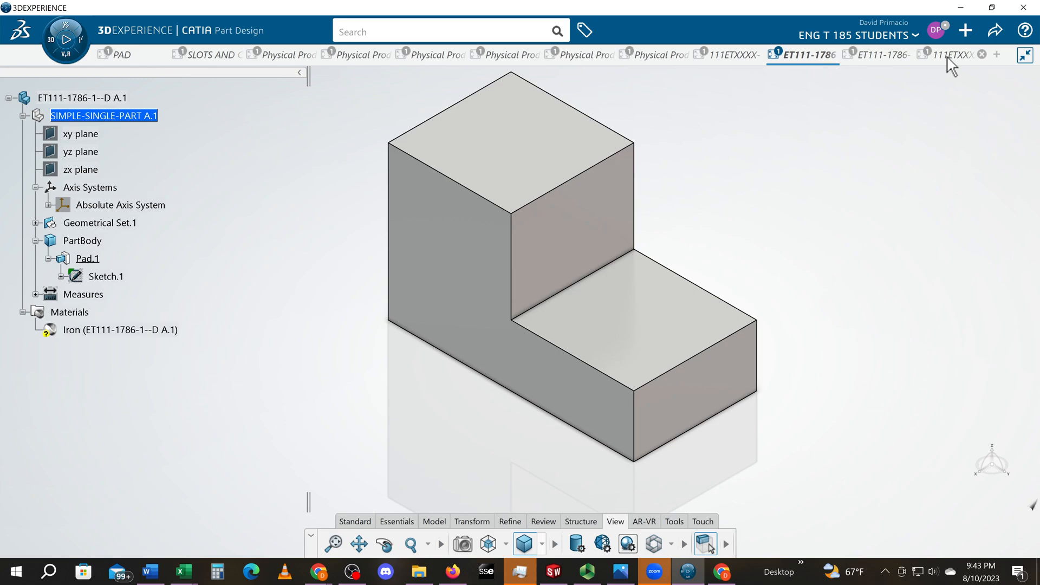
Step: Return to the drawing and add a depth dimension beside the left edge of the top view
click(948, 55)
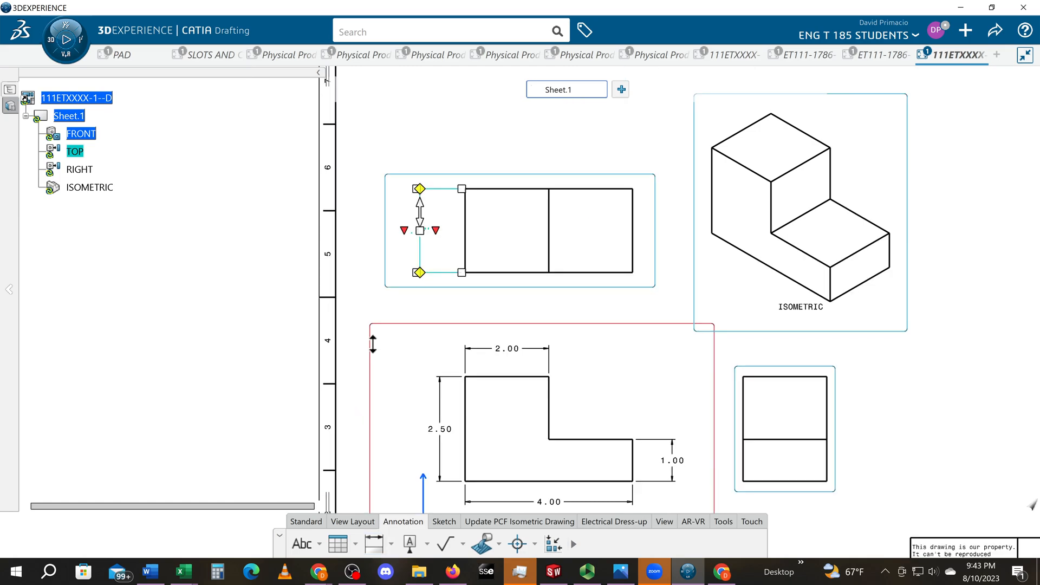
mouse_move(373, 344)
middle_down()
mouse_move(373, 260)
mouse_move(315, 237)
mouse_move(232, 279)
middle_up()
click(320, 252)
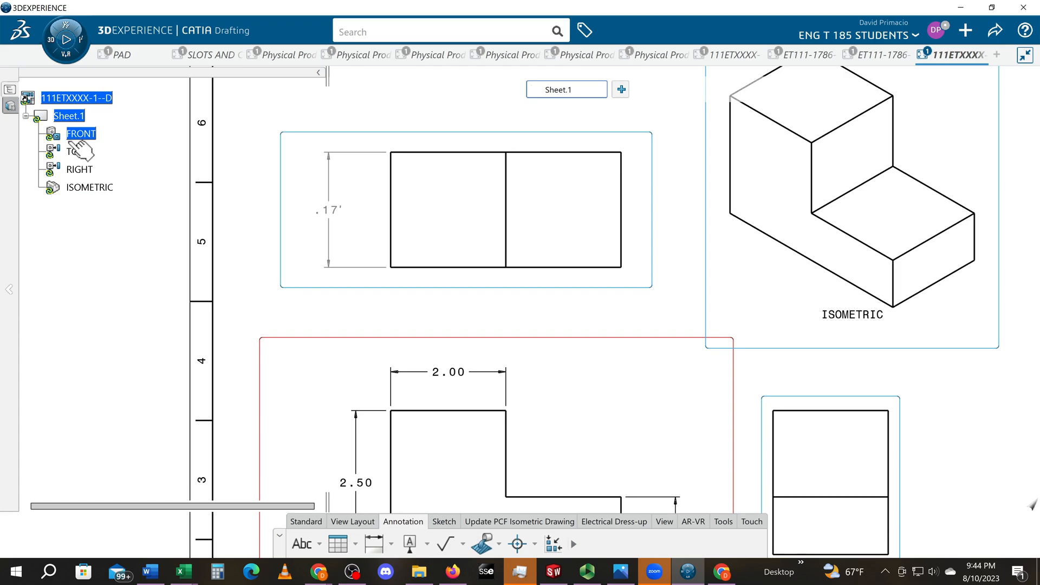
Step: Update all the views on Sheet.1
right_click(74, 115)
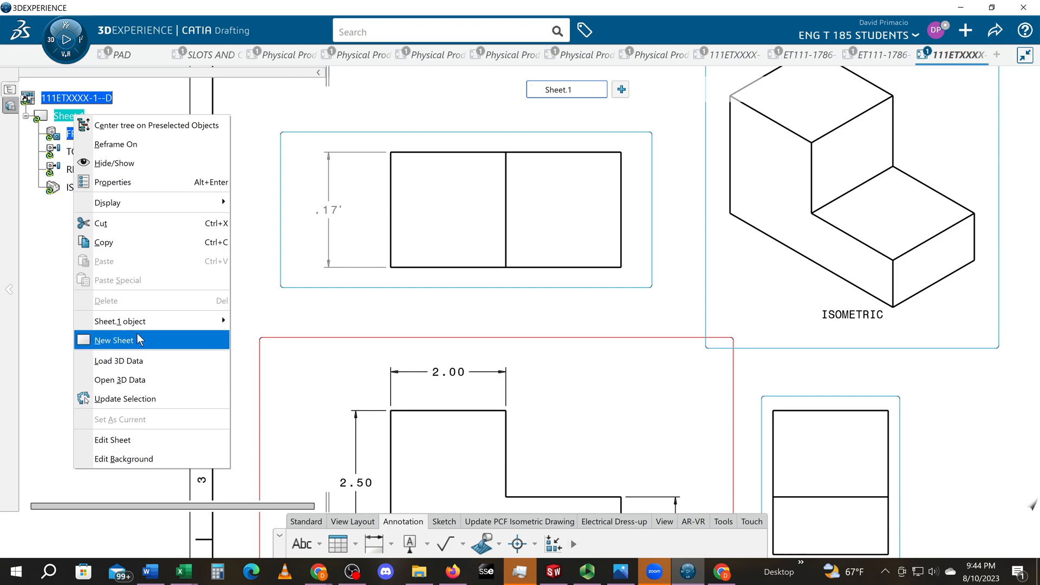
click(139, 397)
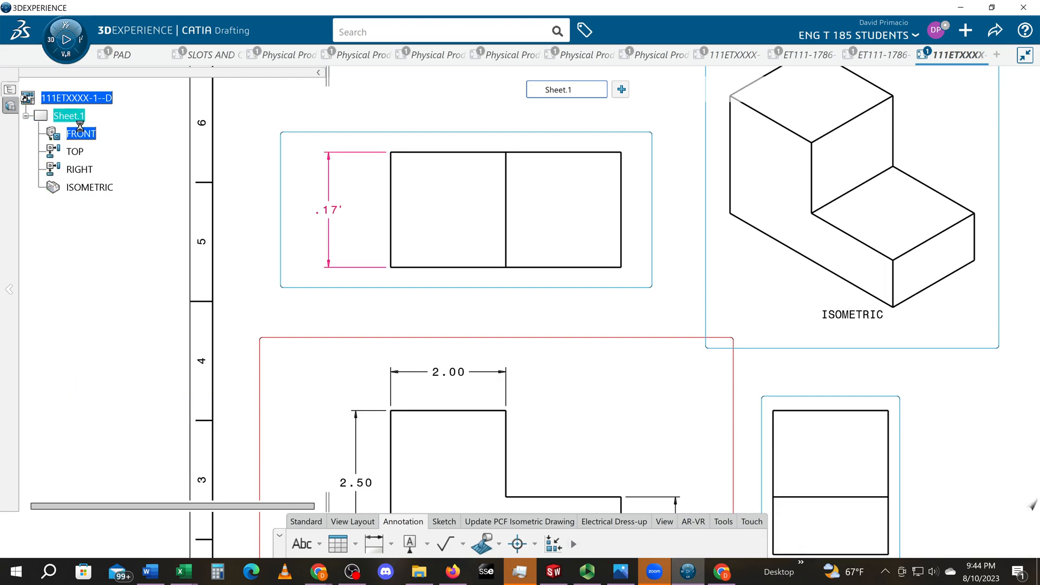
Step: Delete the depth dimension beside the top view
mouse_move(268, 262)
middle_down()
mouse_move(259, 248)
mouse_move(270, 275)
middle_up()
mouse_move(412, 413)
middle_down()
mouse_move(430, 345)
mouse_move(425, 321)
mouse_move(399, 365)
mouse_move(414, 349)
middle_up()
middle_click(424, 320)
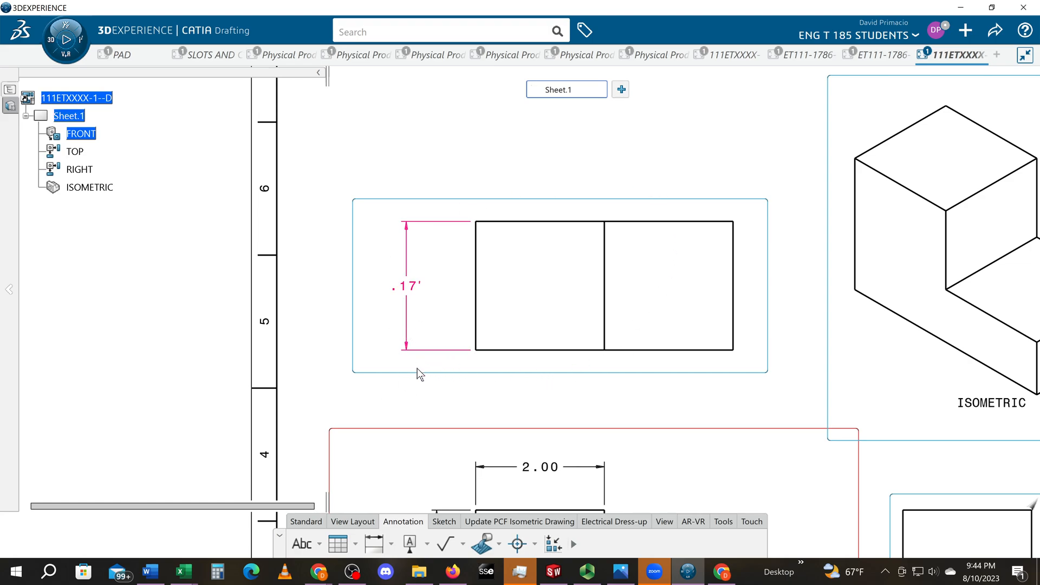
click(410, 327)
key(Delete)
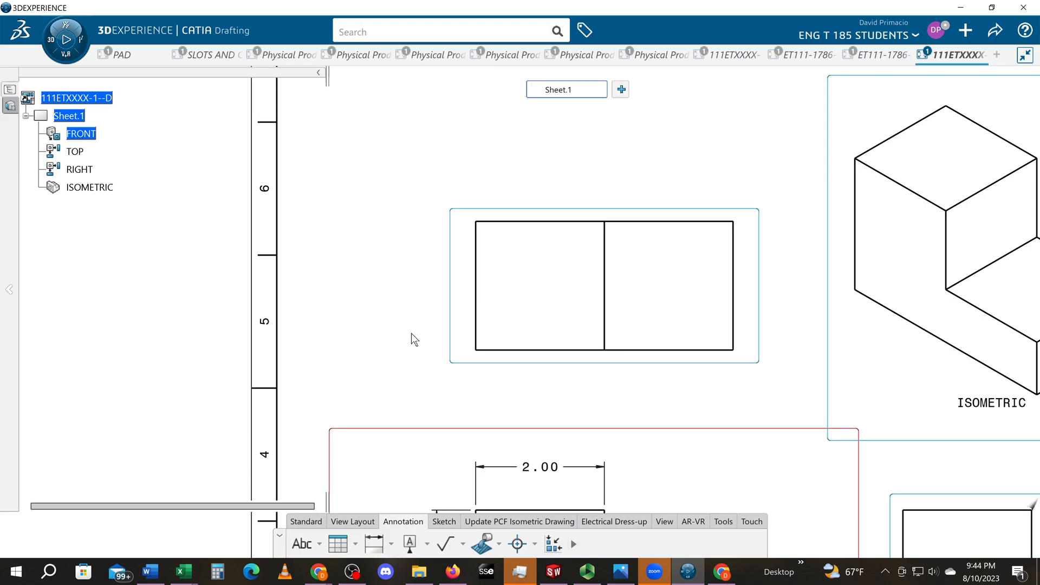
Step: Make the RIGHT view current and dimension its top edge, placing the dimension above the view in line with the front view's upper dimension
mouse_move(572, 377)
middle_down()
mouse_move(395, 331)
mouse_move(478, 401)
middle_up()
middle_drag(561, 421, 510, 325)
middle_drag(572, 345, 508, 306)
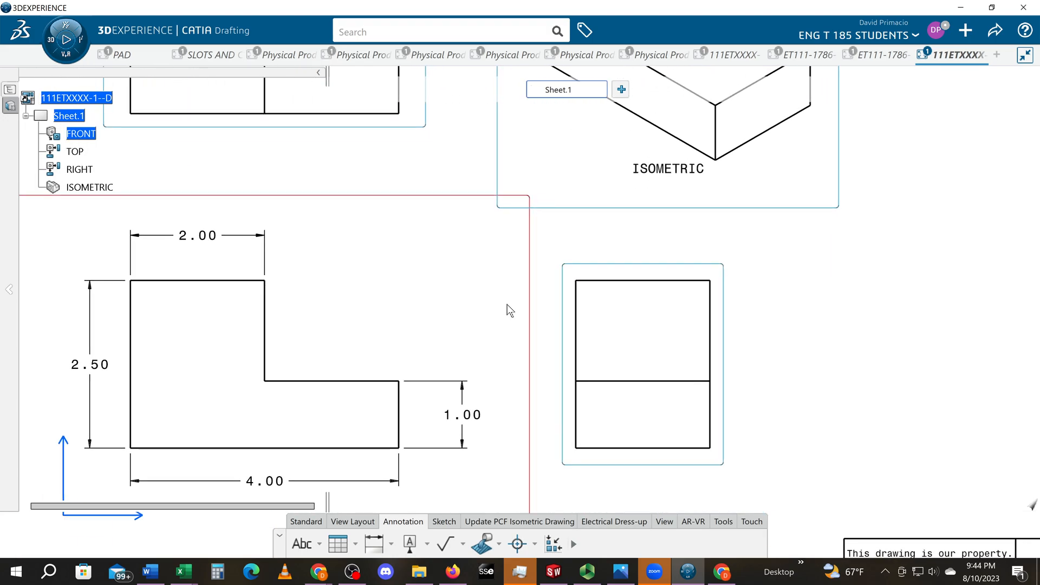
double_click(589, 467)
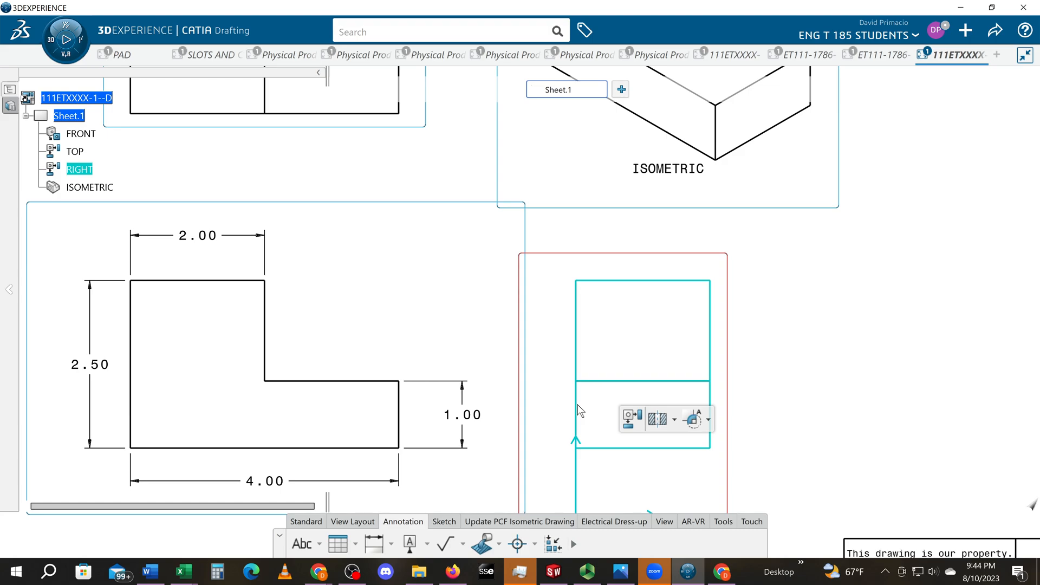
middle_drag(578, 411, 638, 395)
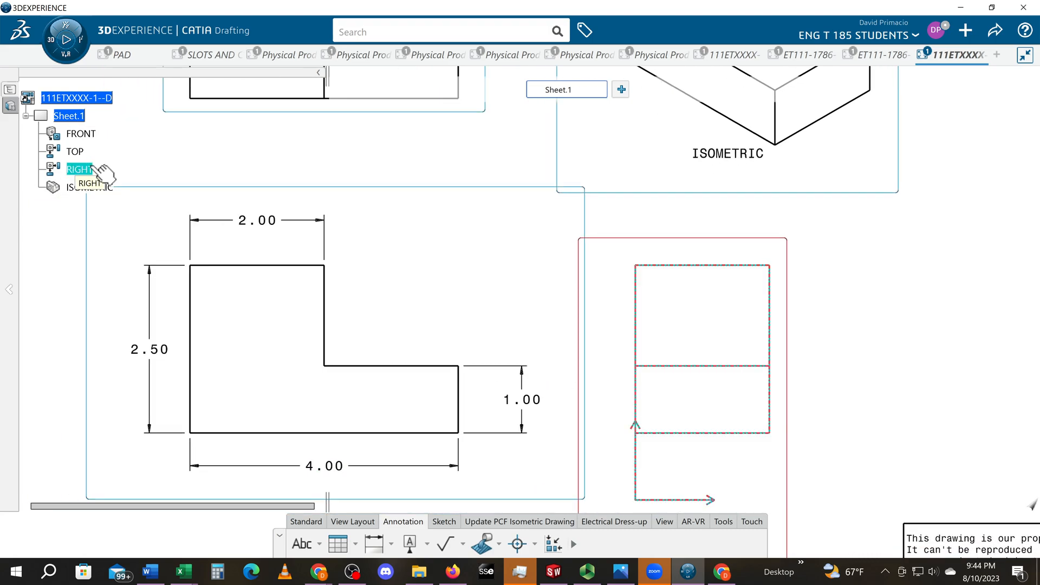
click(374, 545)
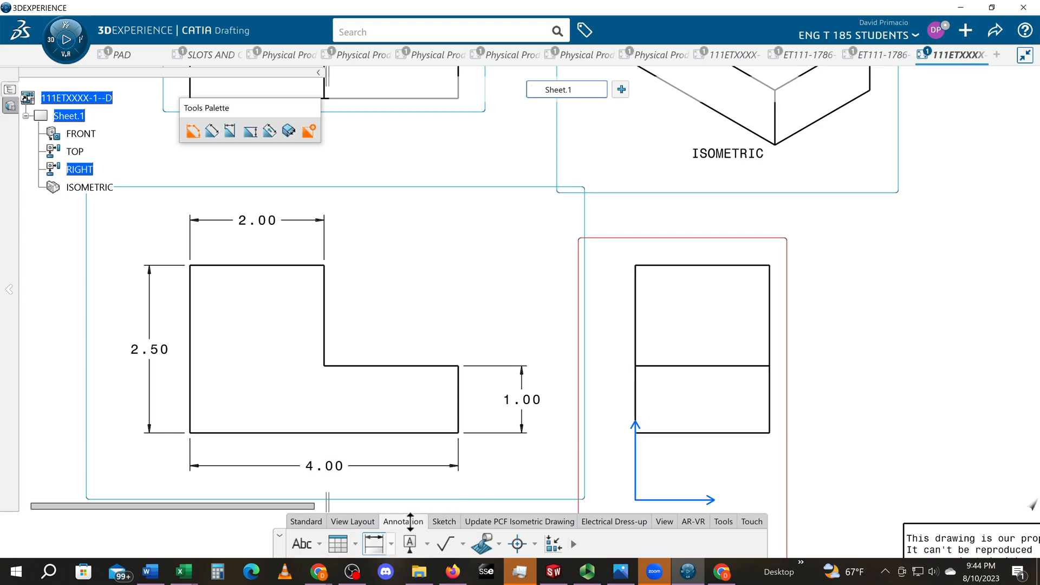
click(707, 265)
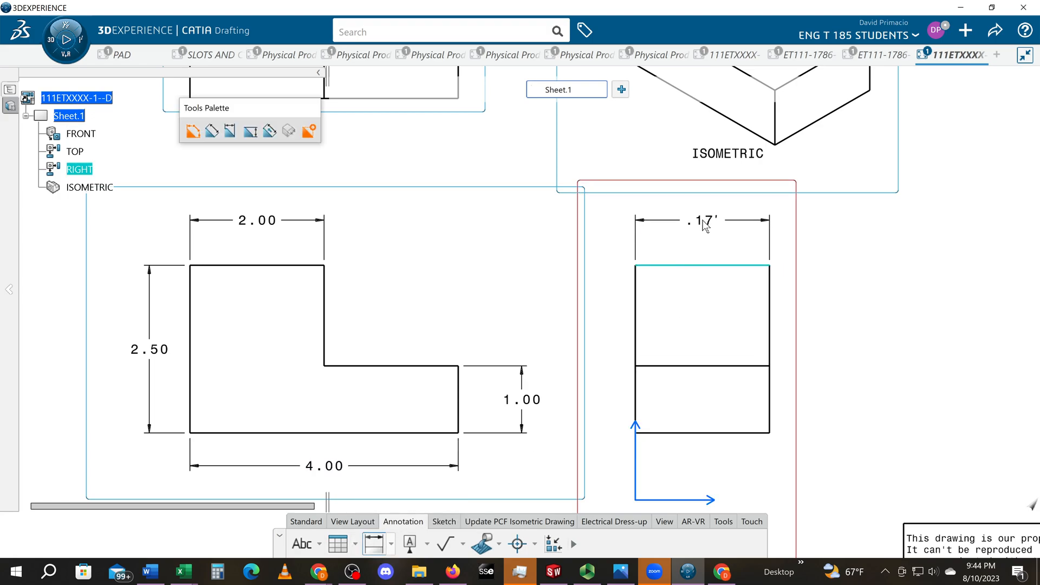
click(703, 223)
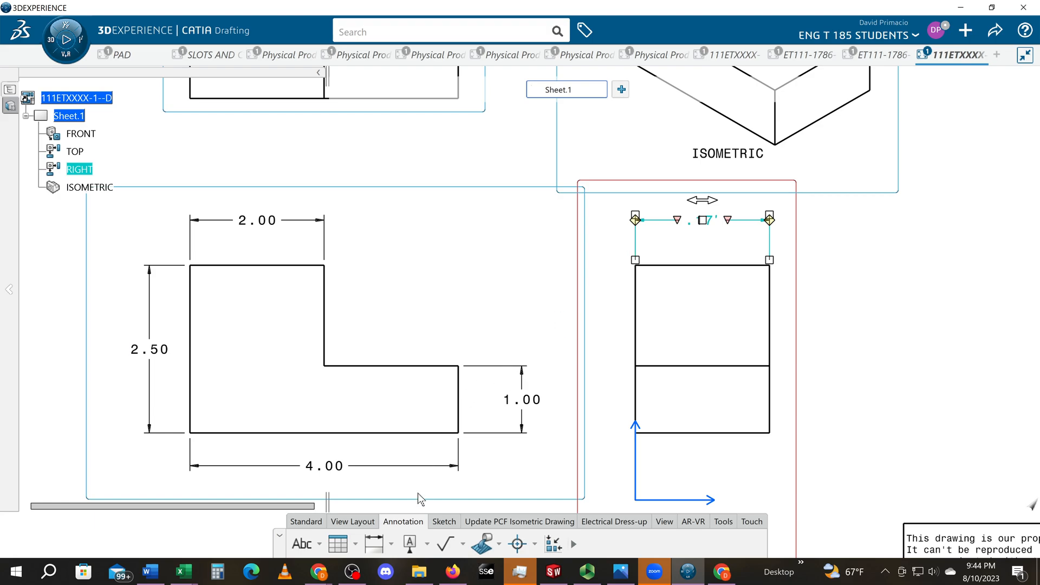
Step: Display the sheet grid and compare the placement of the dimensions above the front and right views
click(664, 521)
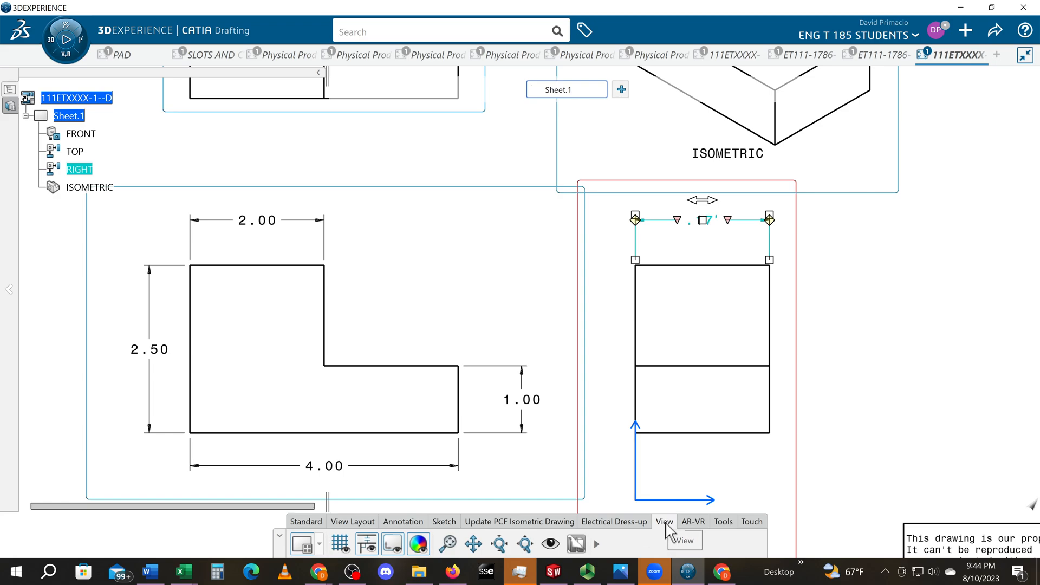
click(340, 547)
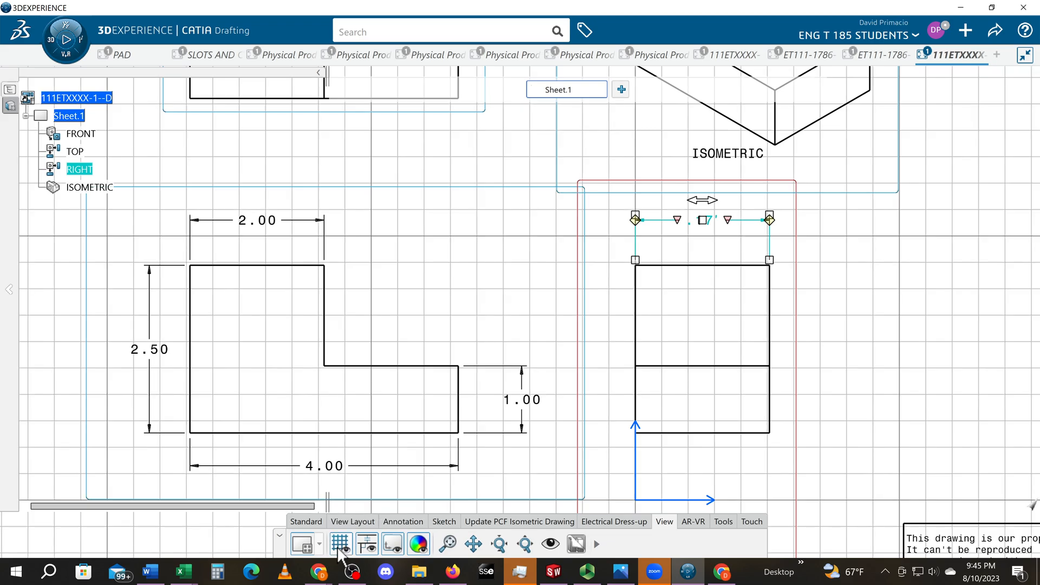
mouse_move(391, 354)
middle_down()
mouse_move(411, 448)
mouse_move(413, 435)
middle_up()
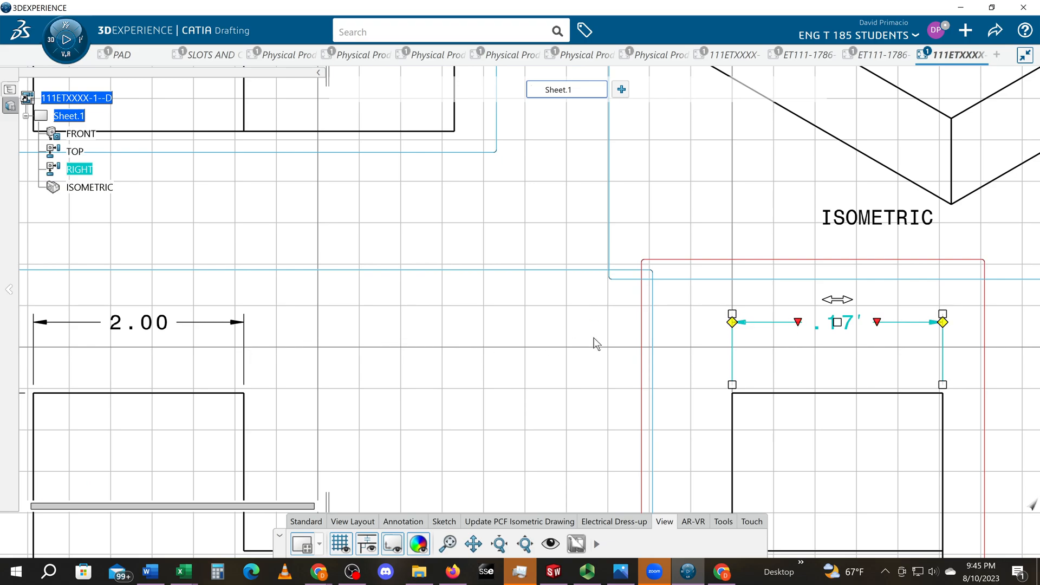
middle_drag(456, 344, 527, 328)
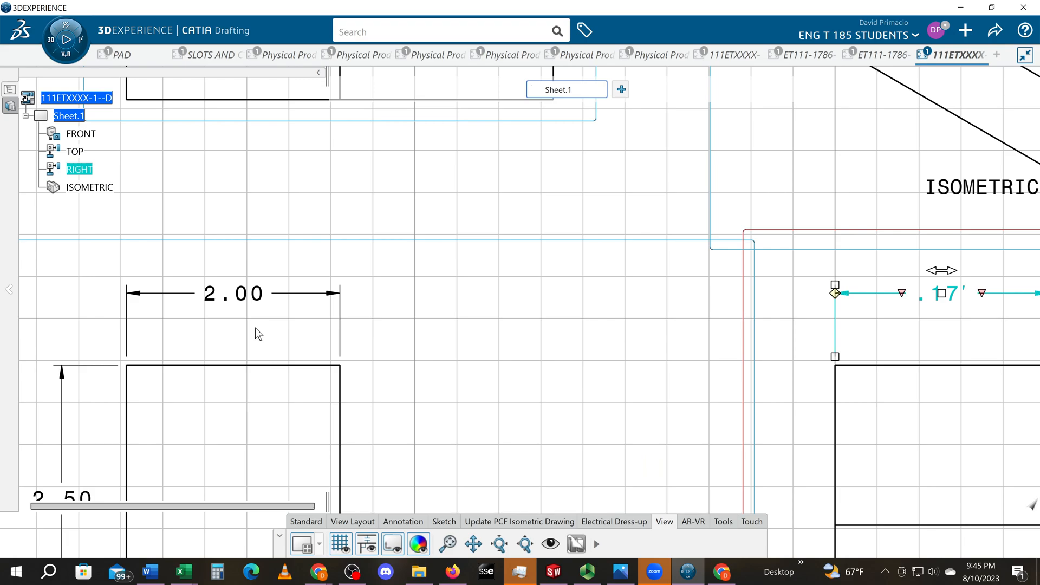
mouse_move(298, 332)
middle_down()
mouse_move(288, 309)
mouse_move(291, 330)
mouse_move(314, 263)
middle_up()
mouse_move(715, 252)
middle_down()
mouse_move(563, 348)
mouse_move(575, 314)
middle_up()
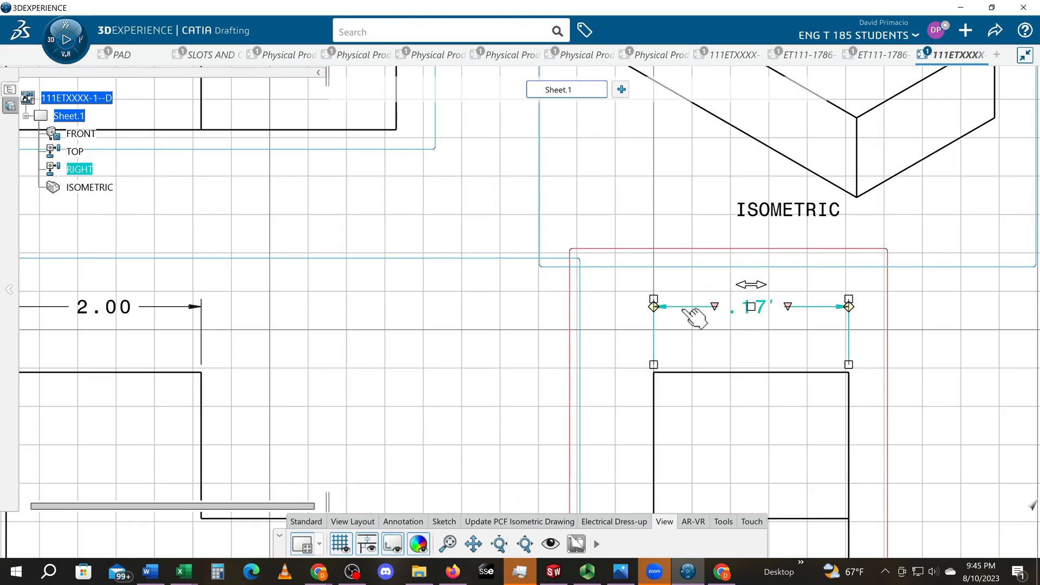
Step: Set the numerical format of the dimension above the right view to NUM.DINC
middle_drag(644, 358, 441, 292)
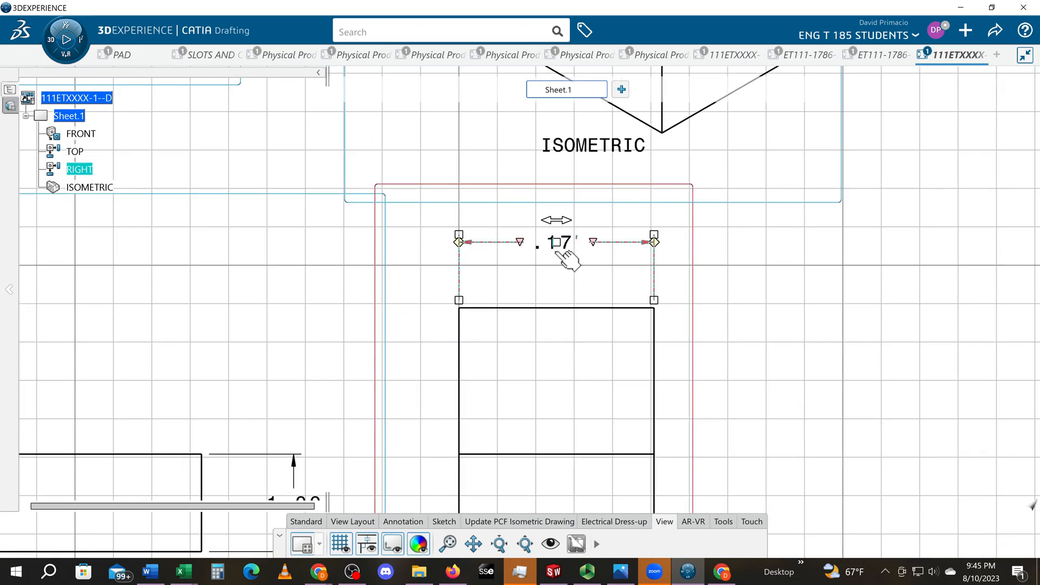
right_click(569, 245)
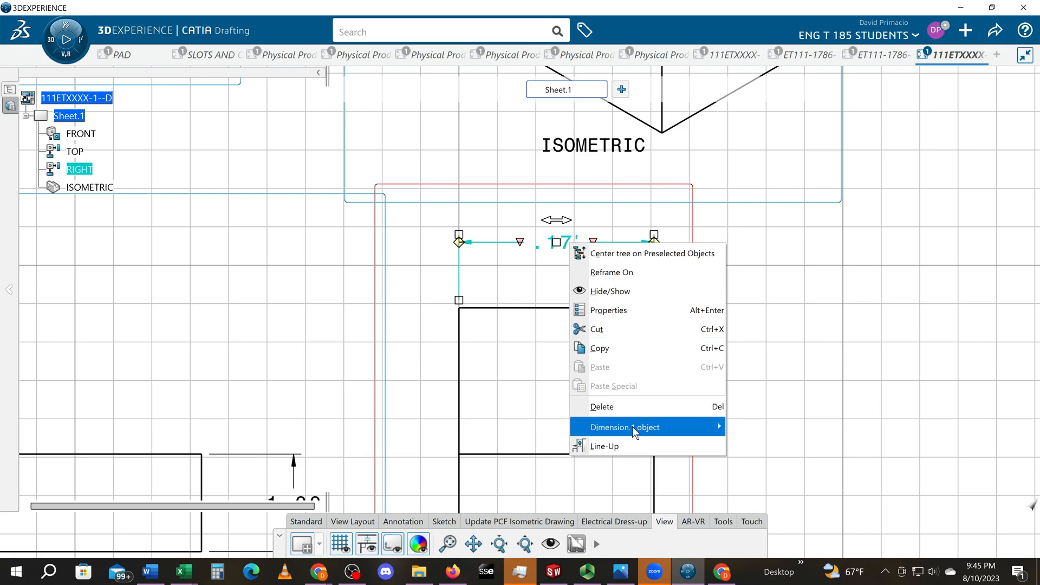
click(655, 308)
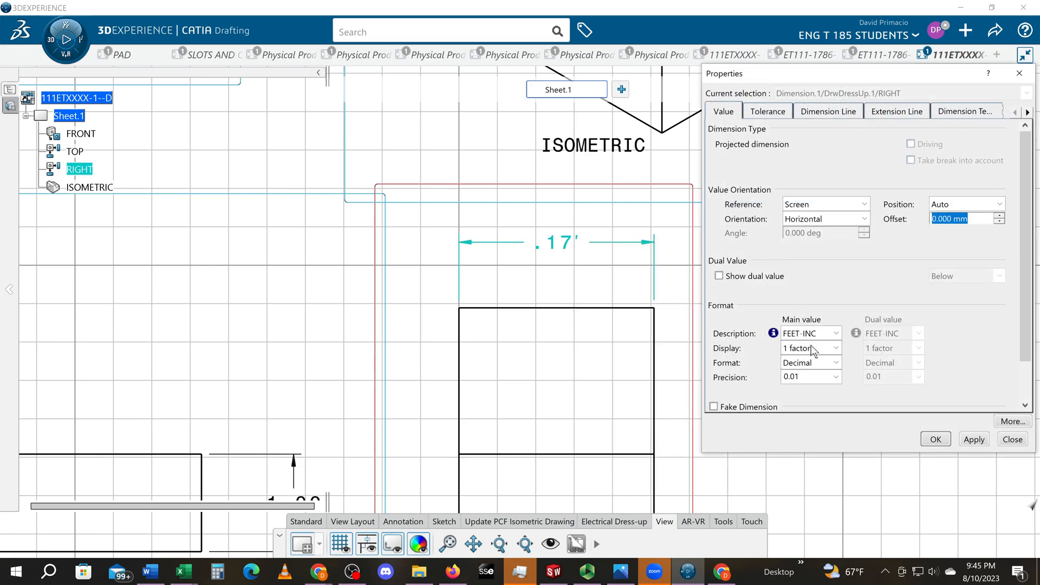
click(811, 333)
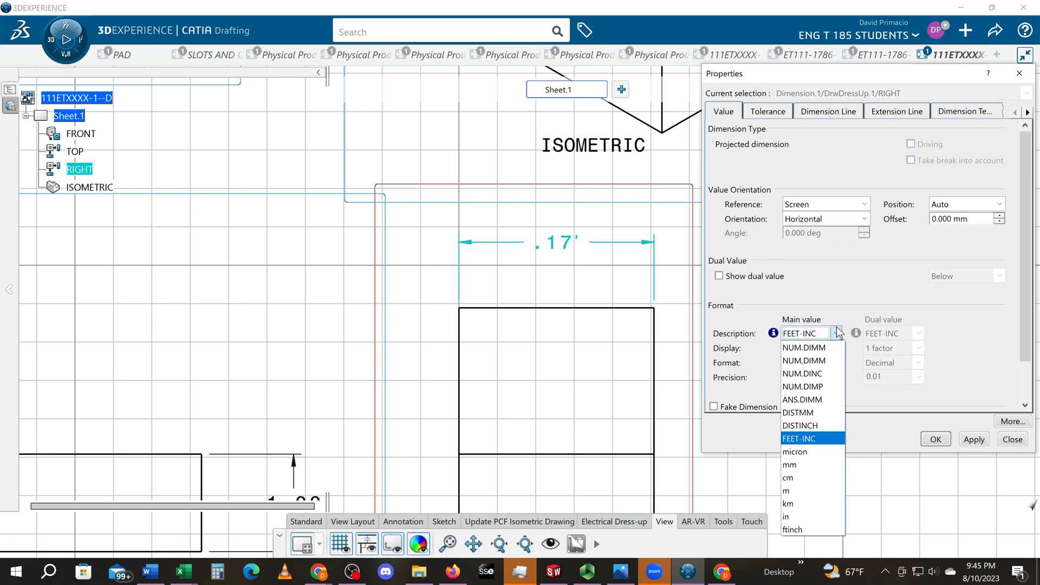
click(810, 374)
click(935, 439)
click(609, 395)
middle_drag(599, 349, 646, 332)
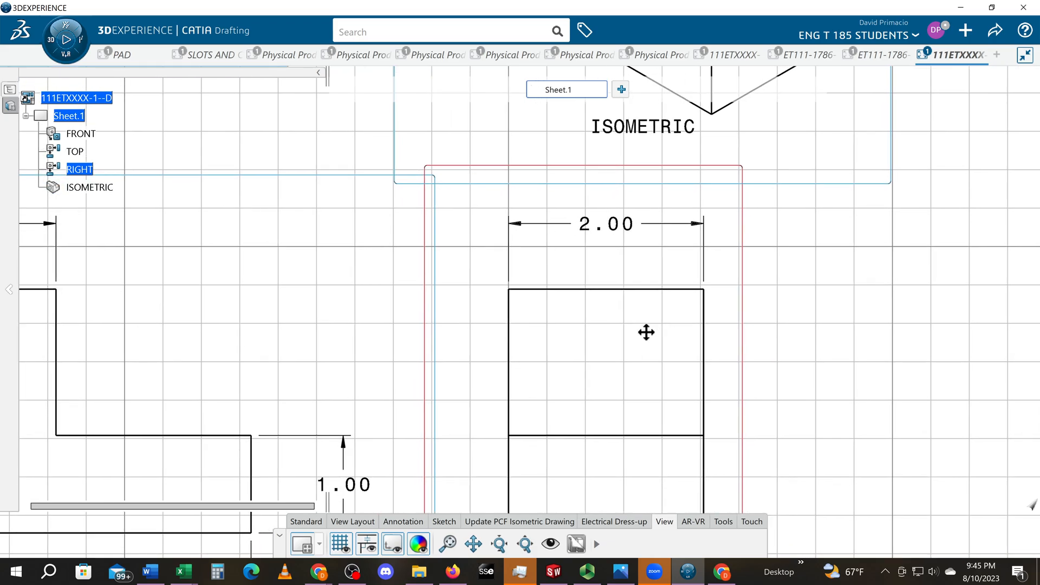
Step: Open the 3D data linked to Sheet.1 and inspect the pad's definition in the part
scroll(647, 332, down, 3)
middle_drag(627, 374, 655, 359)
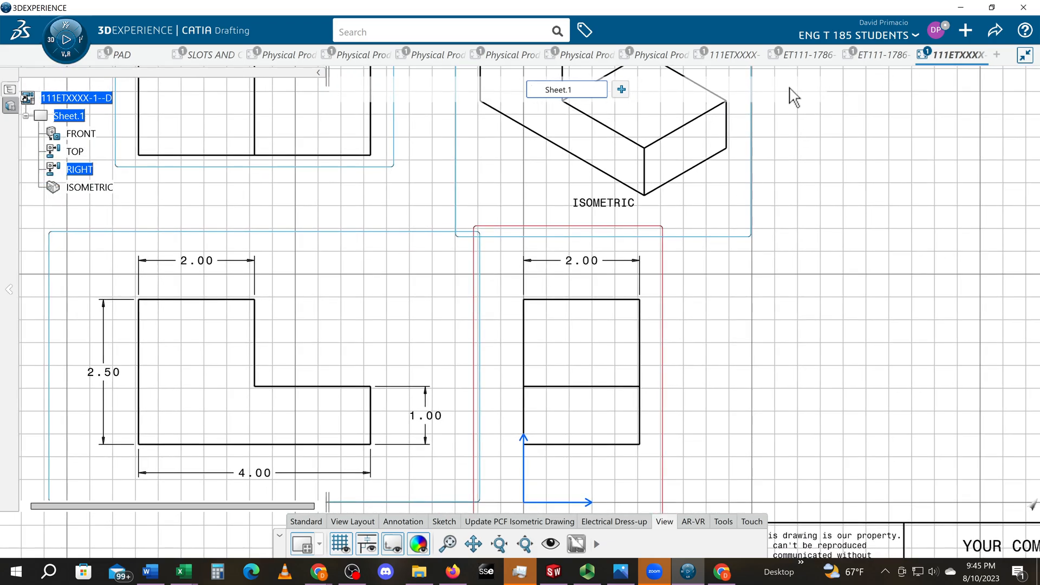
right_click(90, 117)
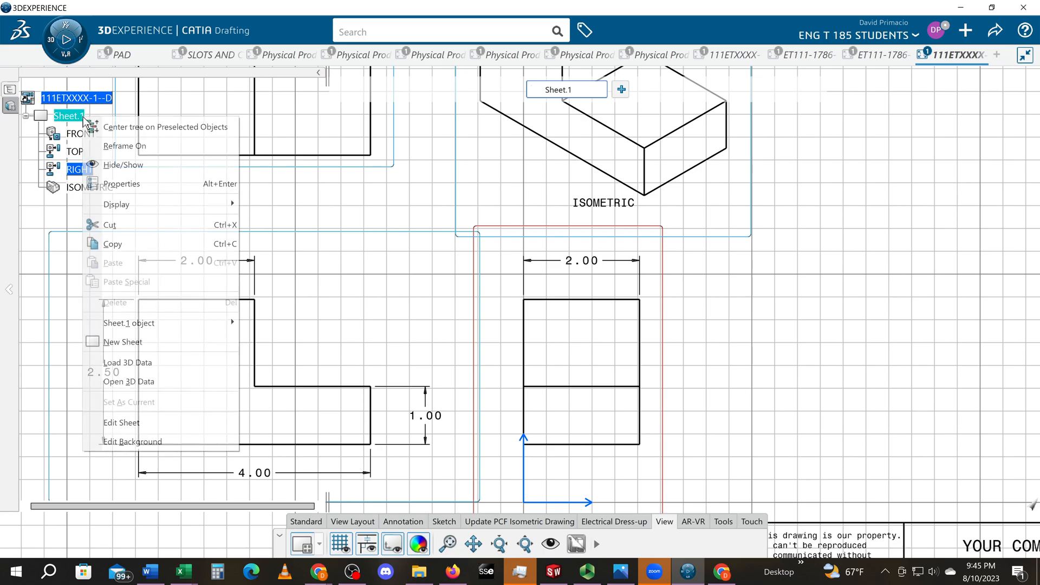
click(126, 380)
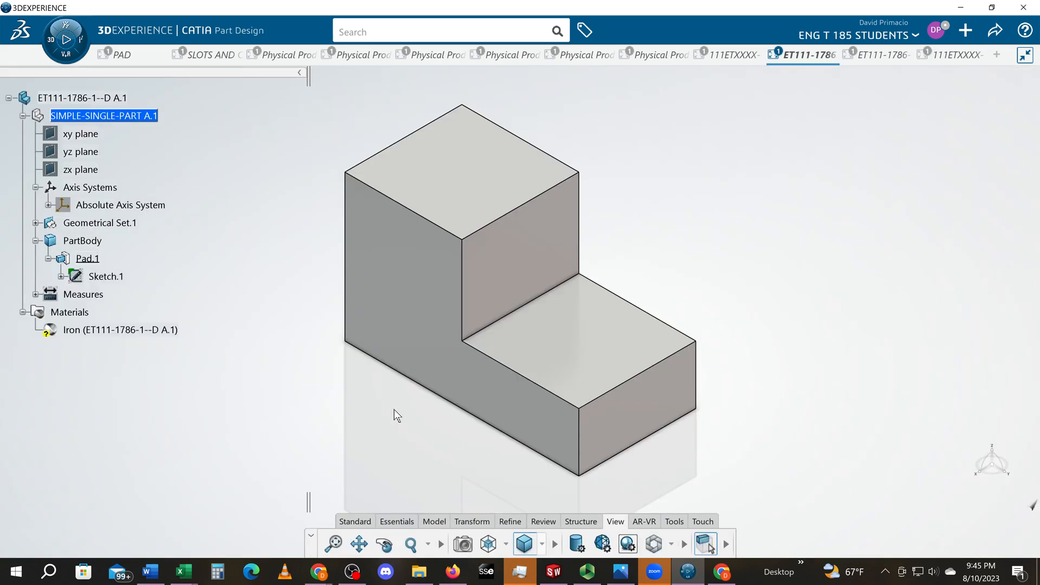
double_click(401, 344)
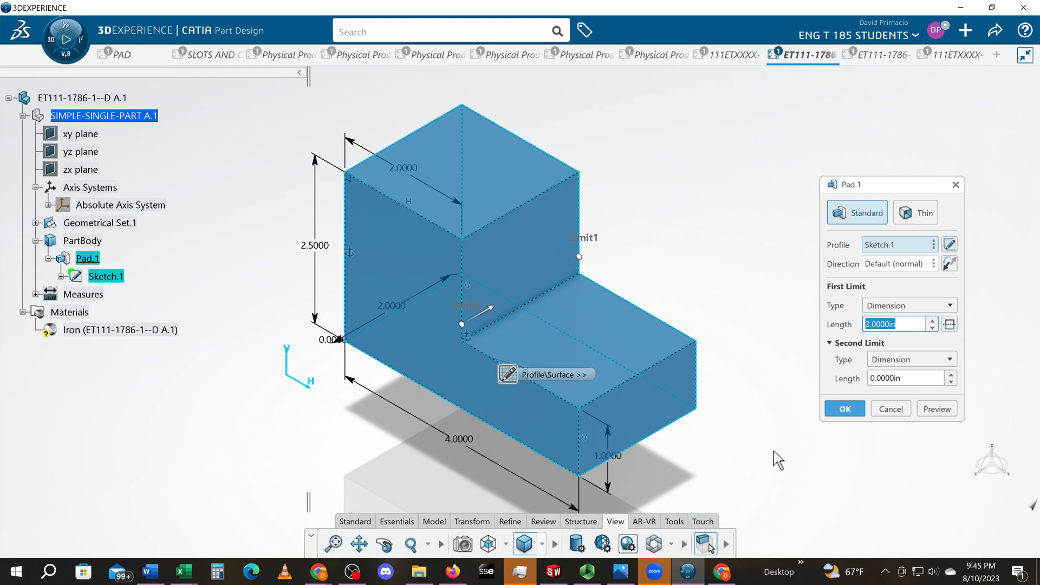
Step: Leave the pad definition without changes, return to the drawing and hide the sheet grid
click(894, 409)
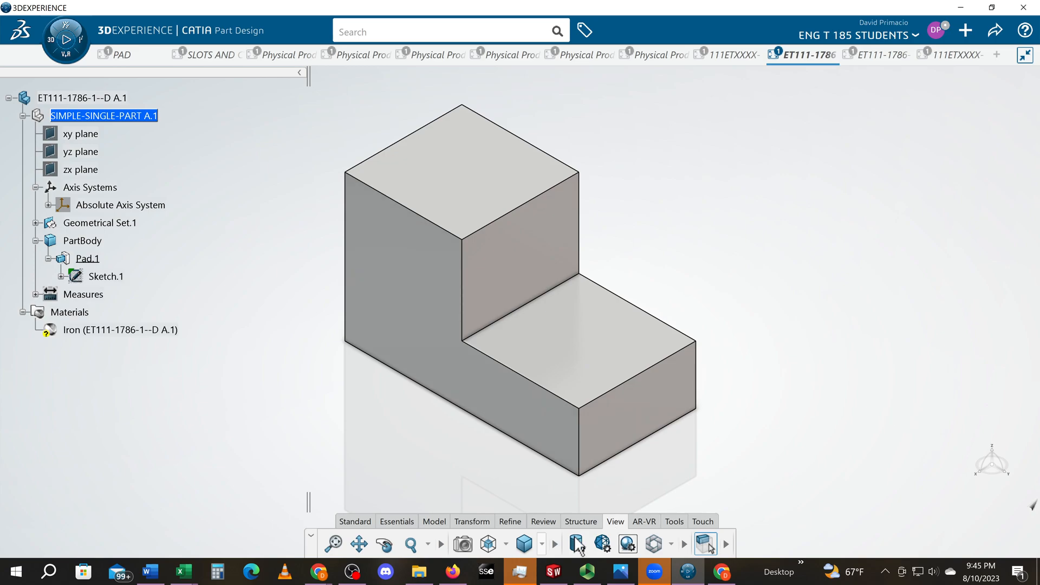
click(954, 55)
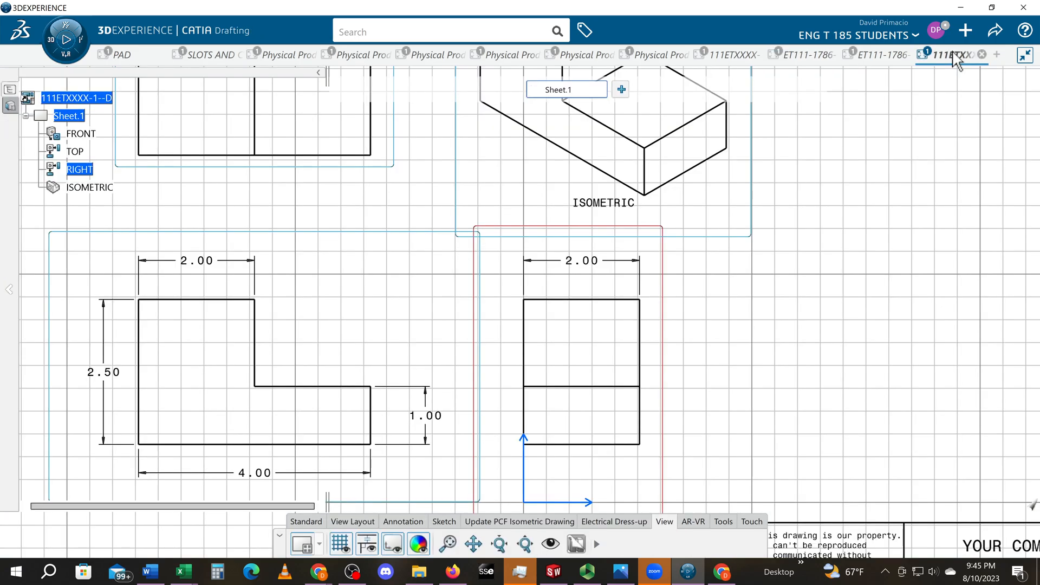
click(340, 544)
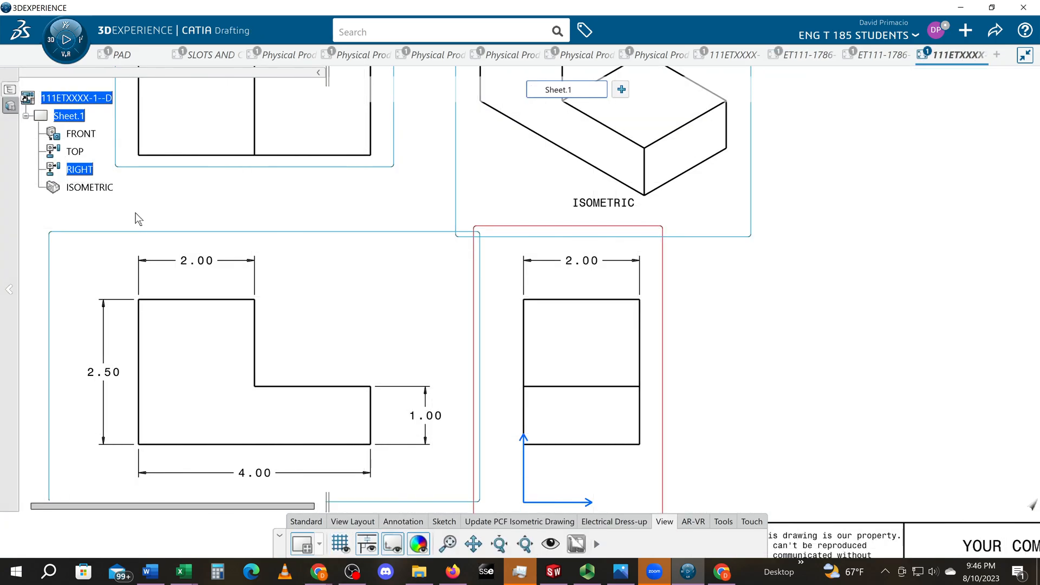
Step: Switch Sheet.1 to background editing and return it to sheet editing
right_click(151, 213)
click(335, 288)
mouse_move(262, 306)
middle_down()
mouse_move(379, 299)
mouse_move(378, 316)
mouse_move(372, 309)
middle_up()
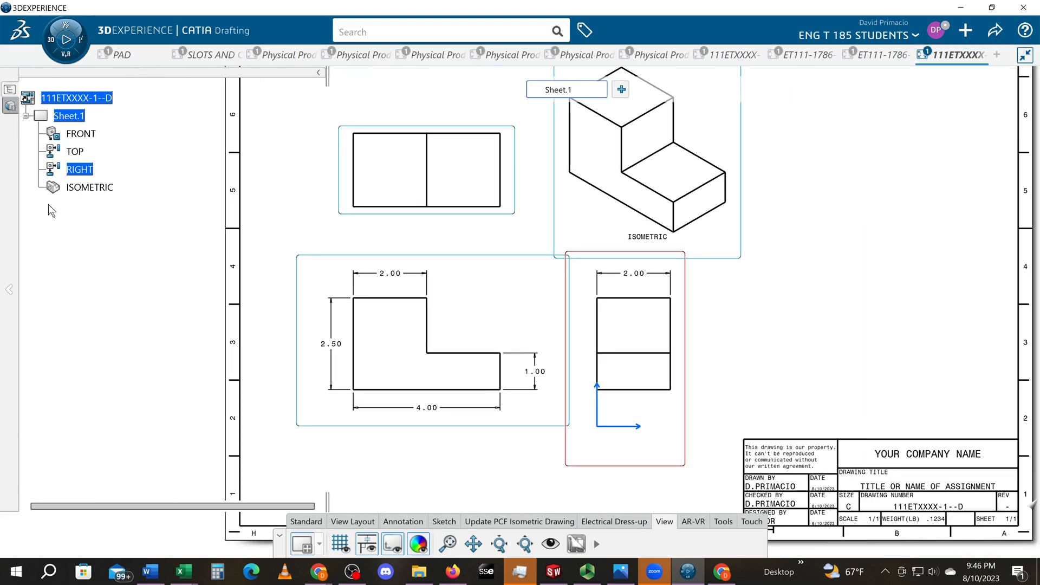
right_click(66, 120)
click(129, 440)
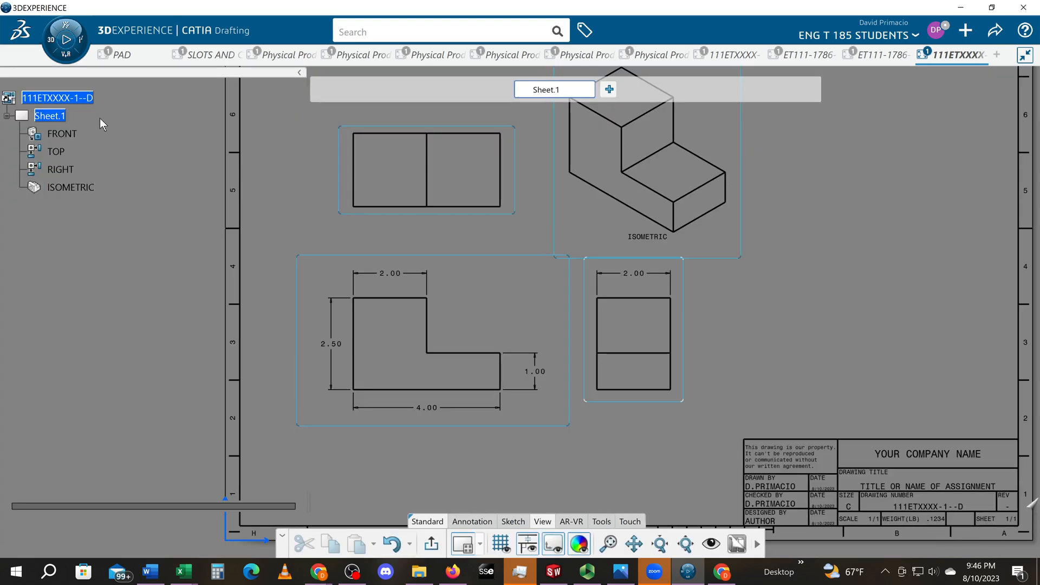
right_click(64, 115)
right_click(37, 113)
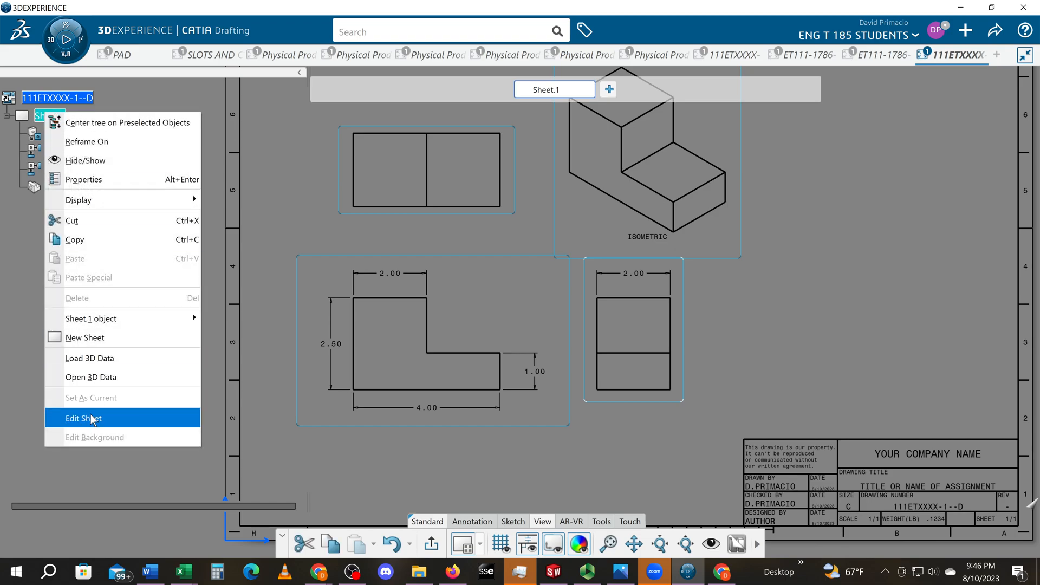
click(93, 419)
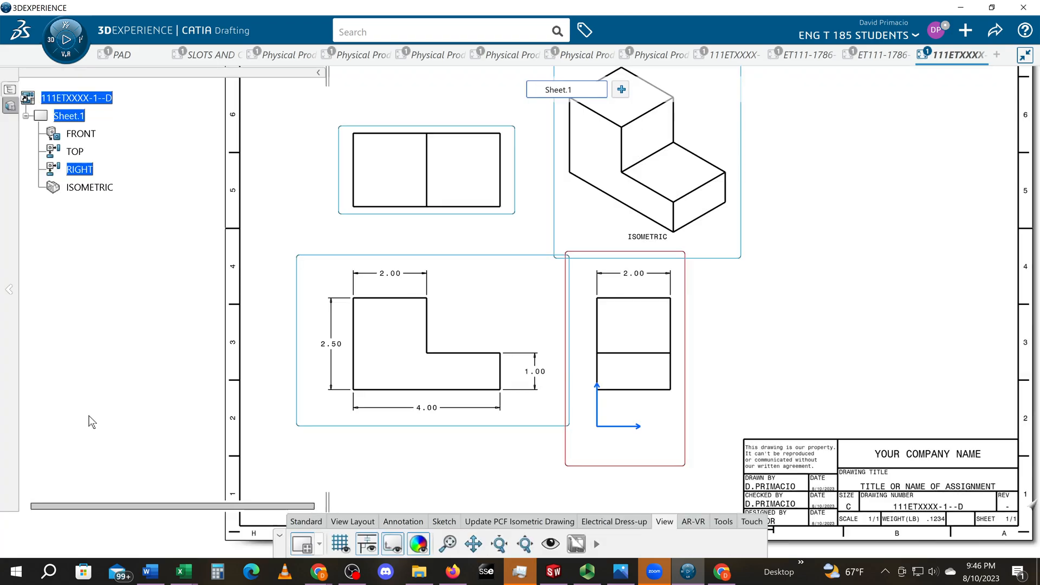
Step: Activate sheet editing on Sheet.1 so no view is current, and fit the whole drawing sheet on screen
right_click(67, 115)
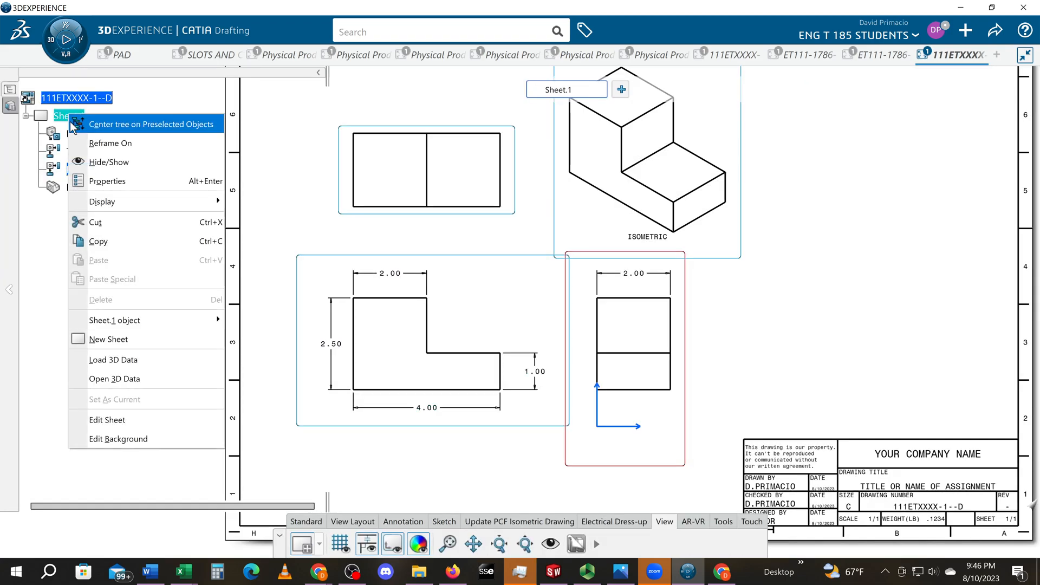
click(91, 420)
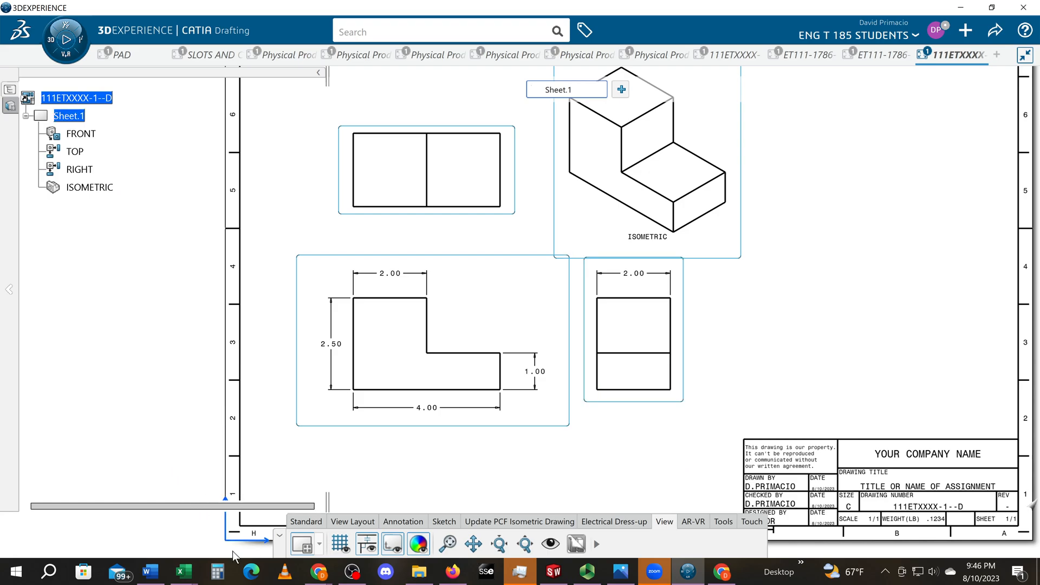
click(447, 544)
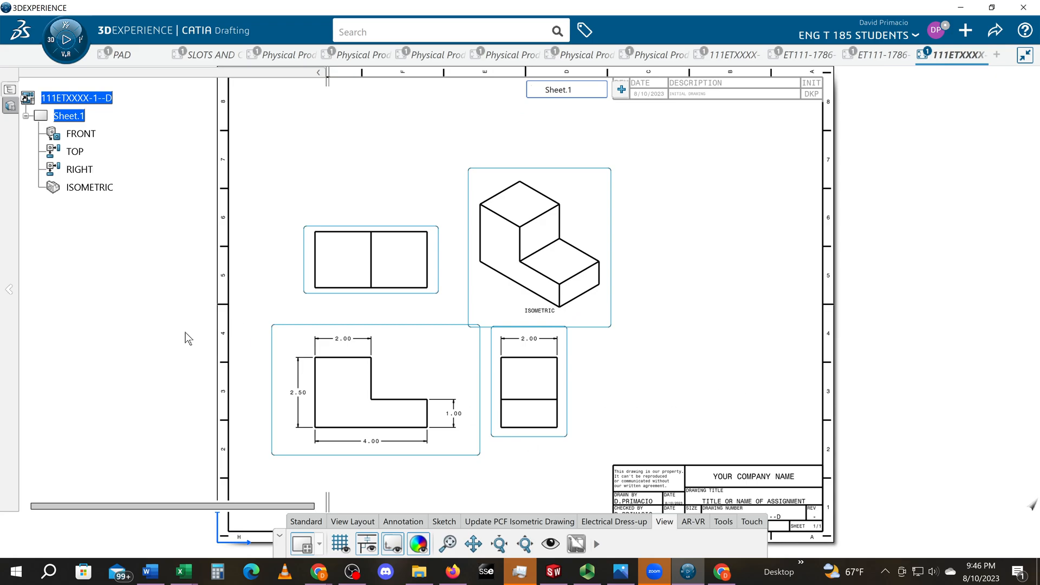
ctrl+middle_drag(195, 297, 204, 303)
middle_drag(226, 340, 230, 318)
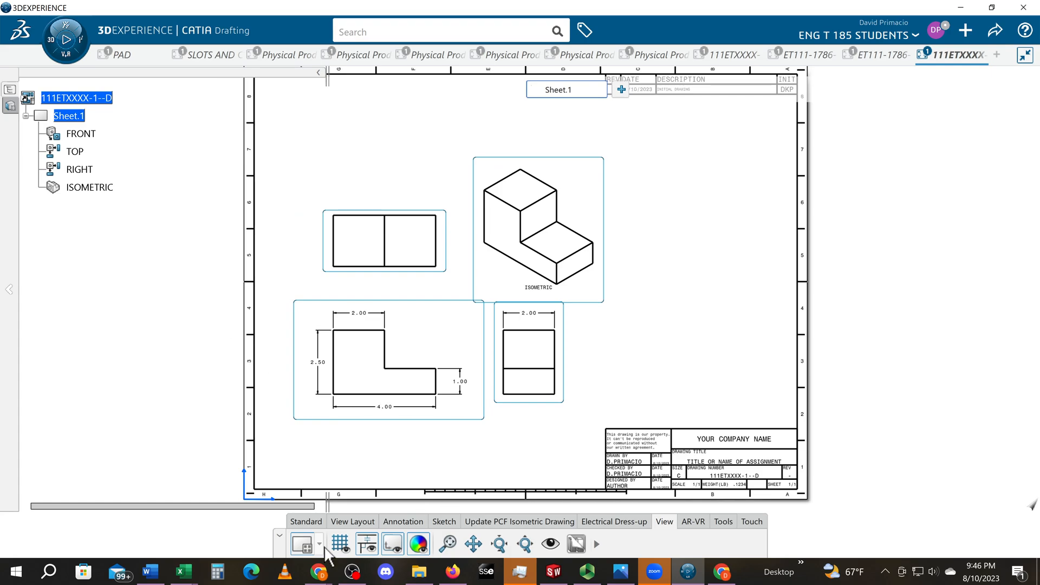
middle_drag(219, 358, 231, 349)
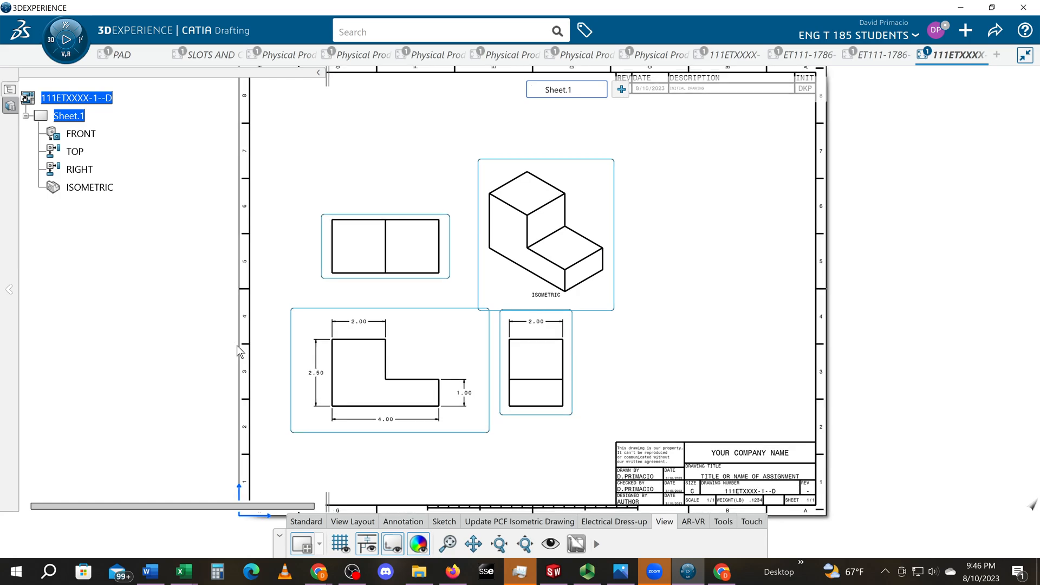